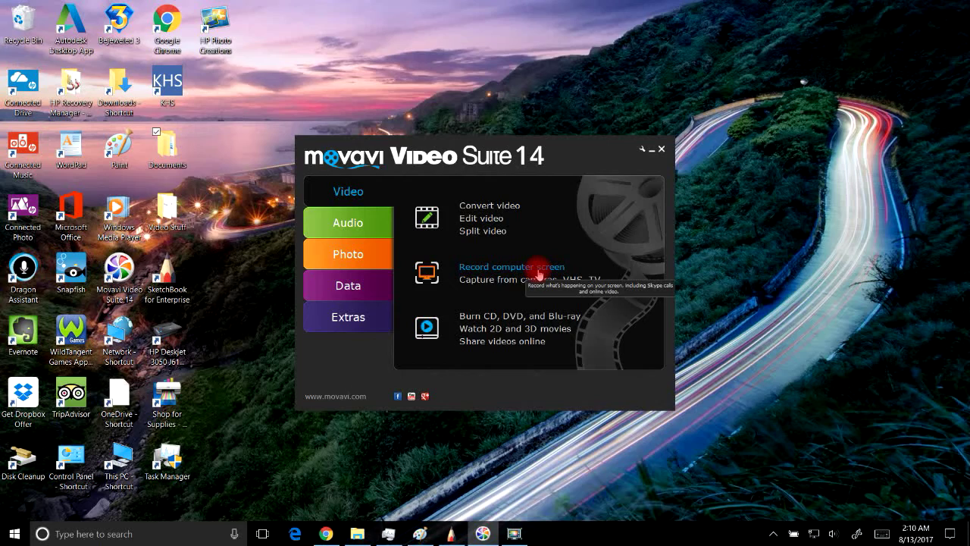
- Open the video editor and import the clips Part 1 to Part 5 from the Youtube Equipment folder
left_click(493, 224)
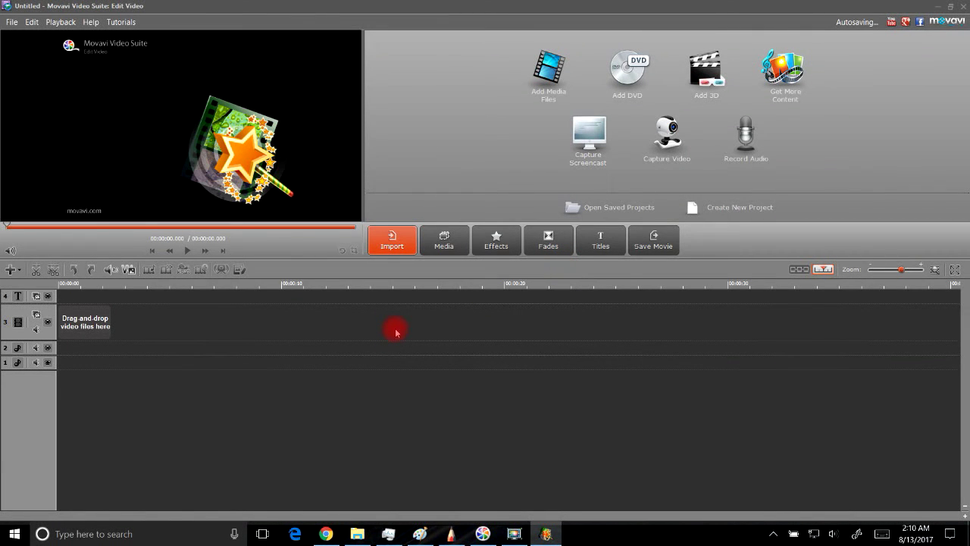
left_click(357, 534)
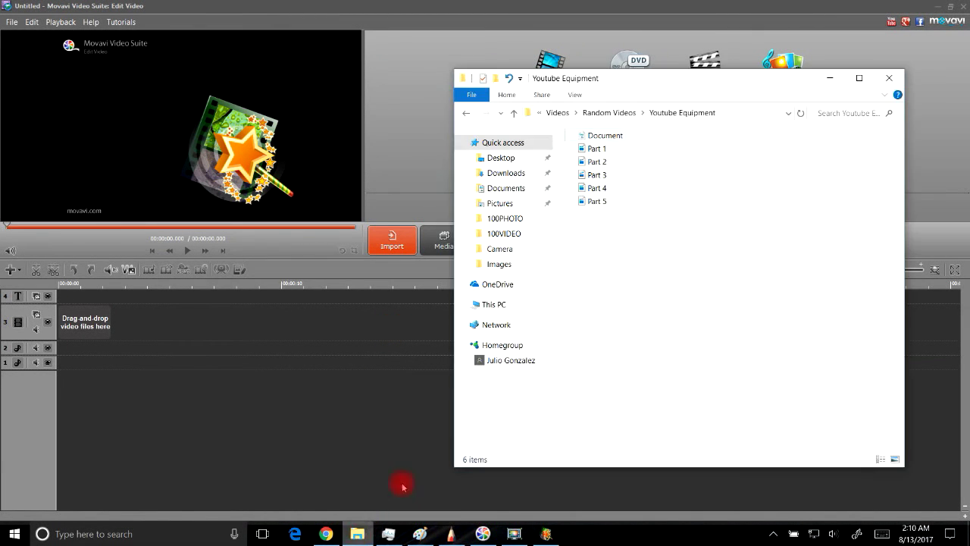
left_click_drag(631, 147, 584, 190)
left_click_drag(604, 151, 438, 146)
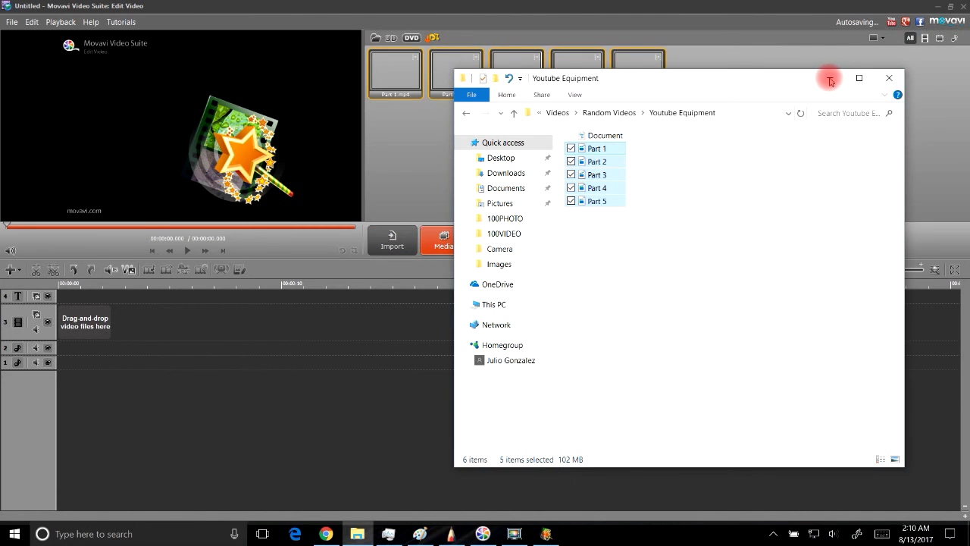
left_click(830, 78)
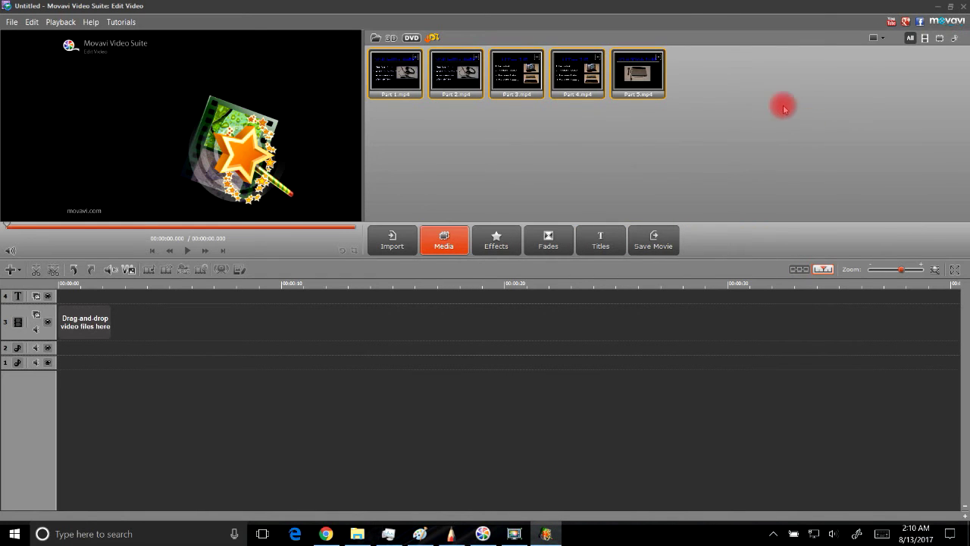
- Select all five imported clips and place them in order on the video track
left_click(398, 76)
left_click(574, 141)
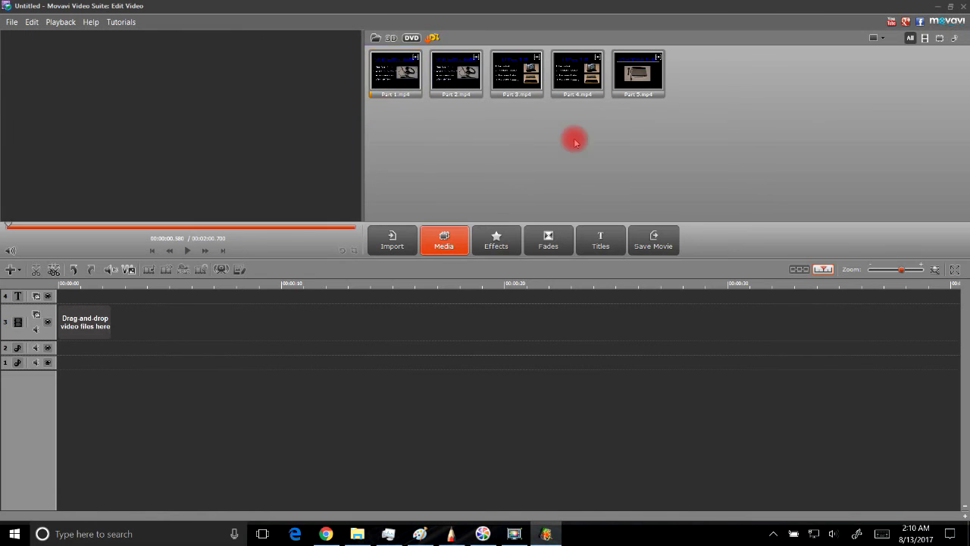
right_click(490, 162)
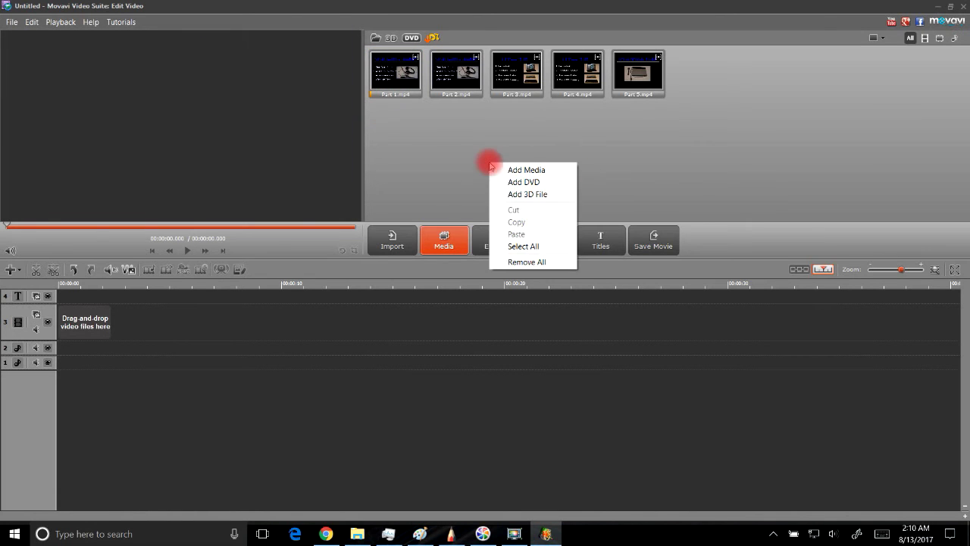
left_click(542, 246)
left_click_drag(400, 82, 106, 324)
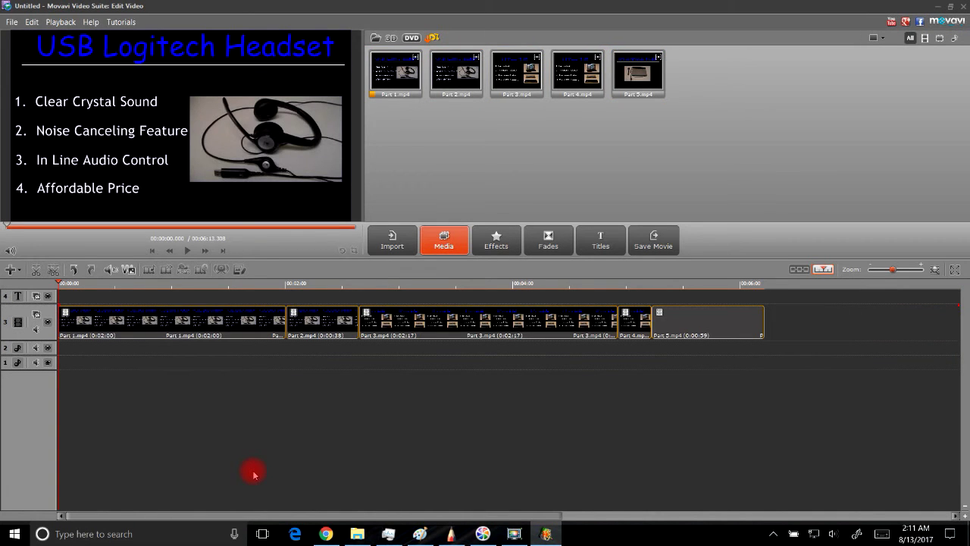
- Start saving the movie as a video file
left_click(666, 249)
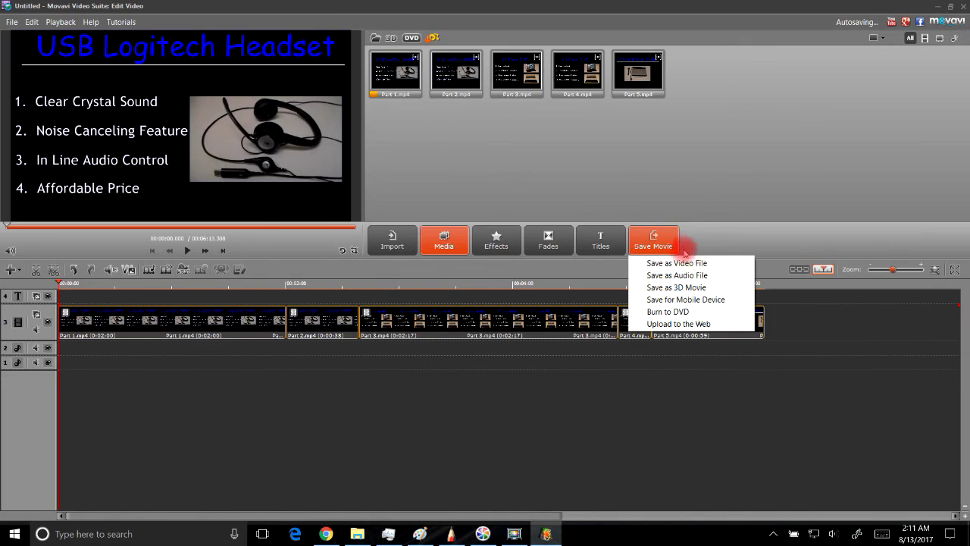
left_click(714, 264)
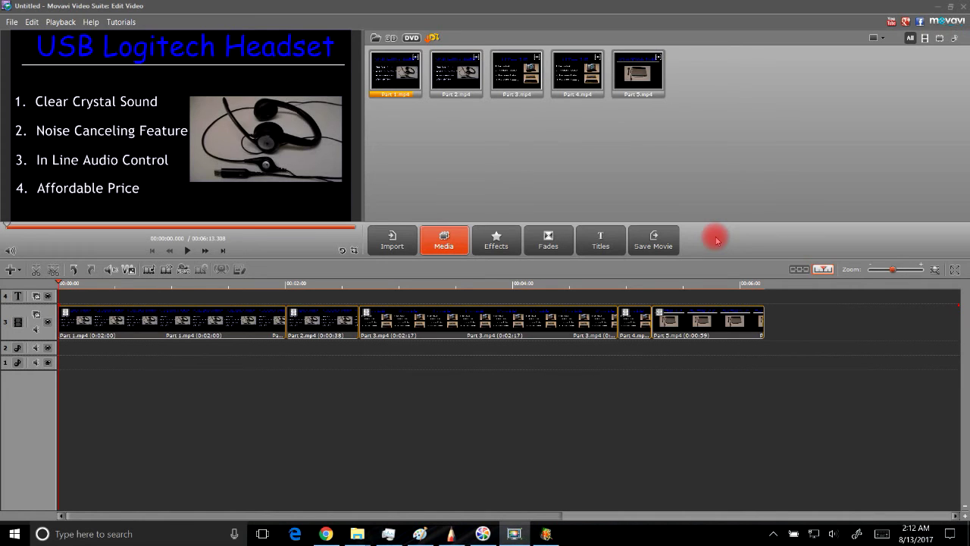
- Add the Small Subtitles title from the Simple category to the title track
left_click(600, 243)
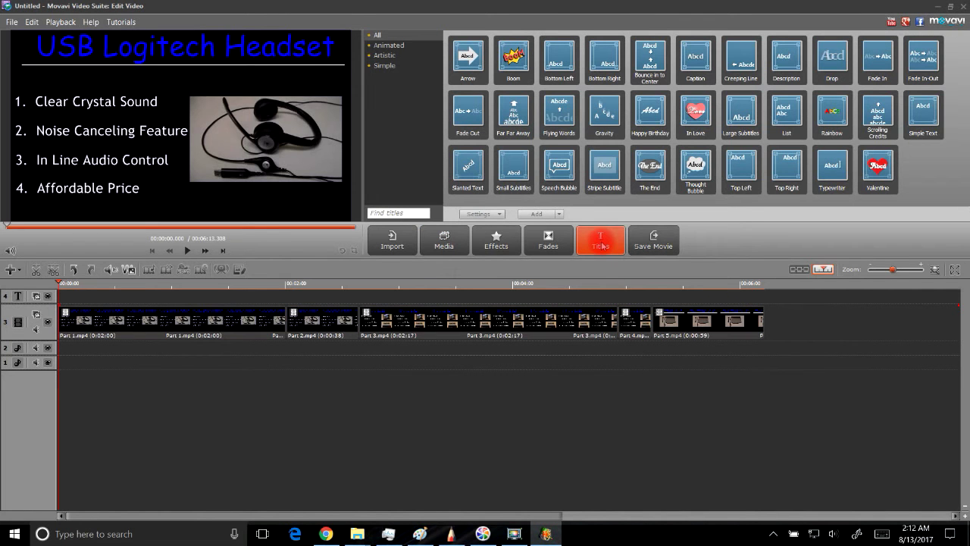
left_click(381, 66)
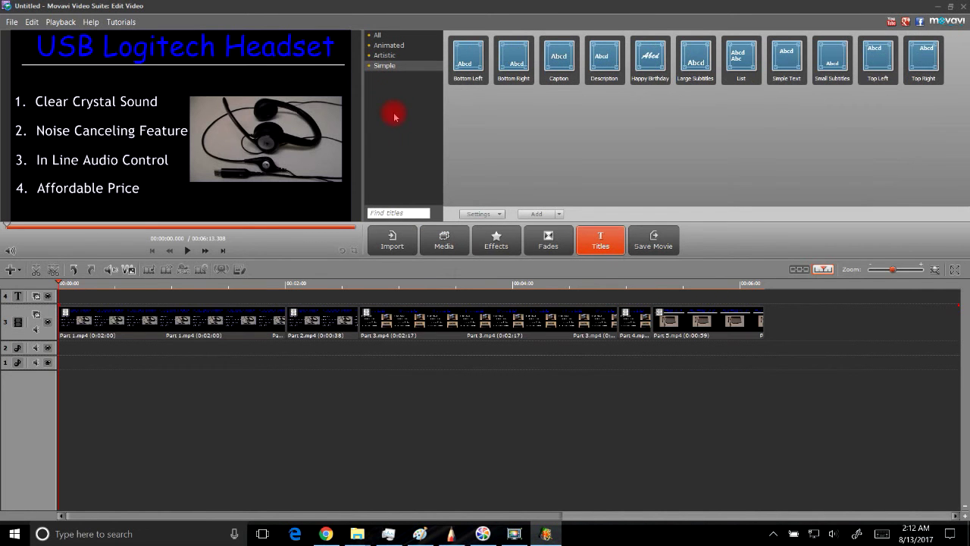
left_click(834, 61)
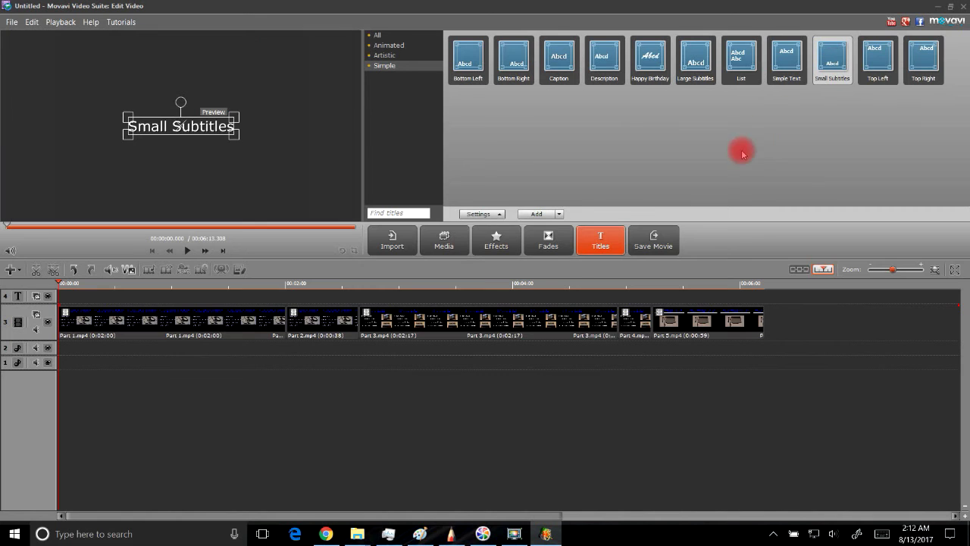
left_click(560, 214)
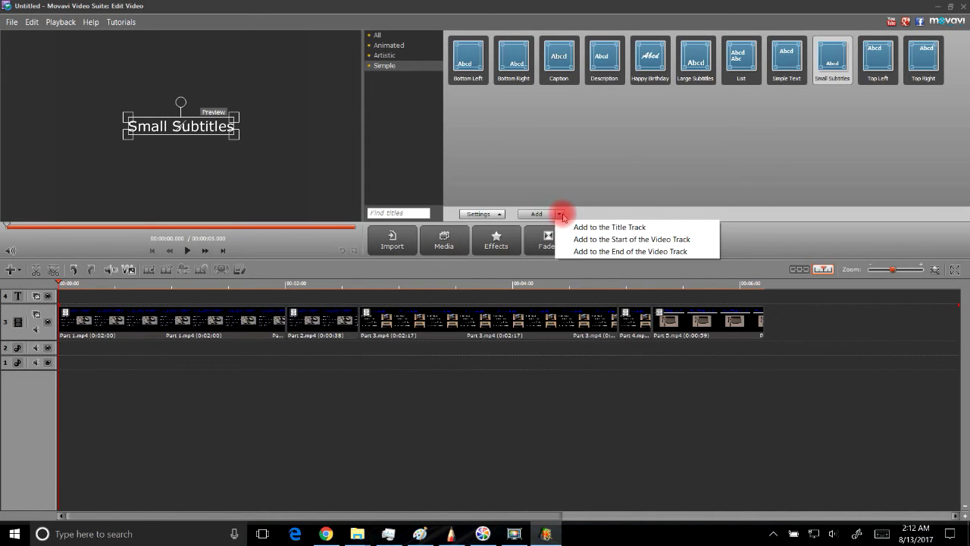
left_click(590, 228)
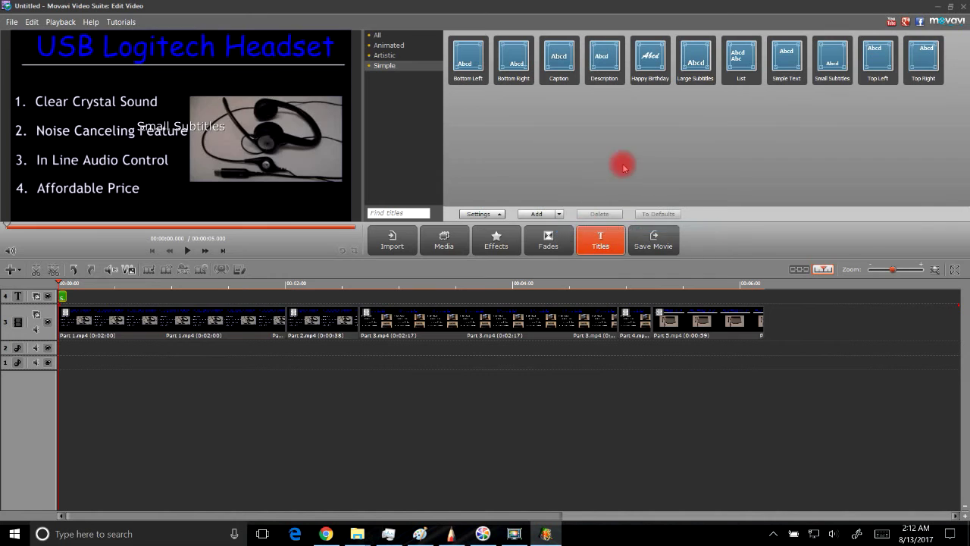
left_click_drag(497, 128, 455, 127)
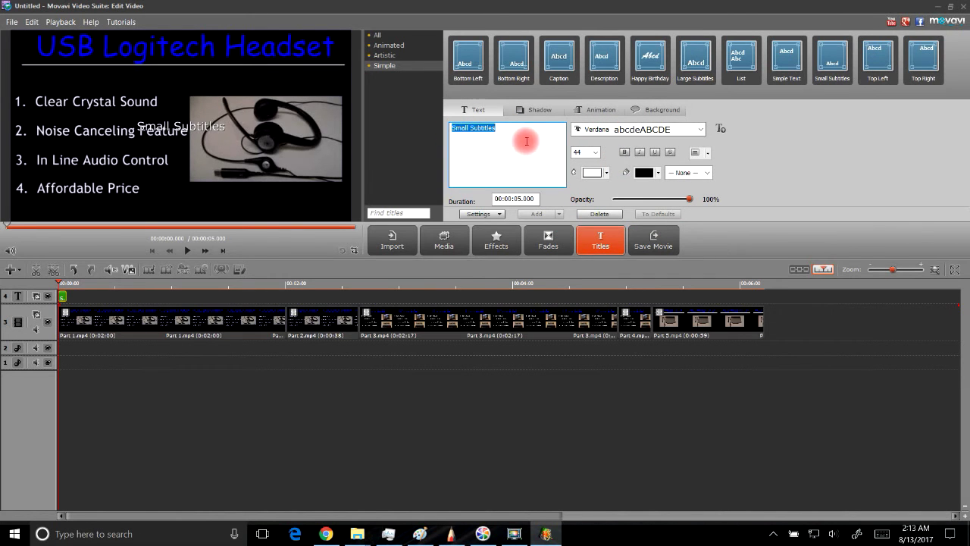
type("www.video-t")
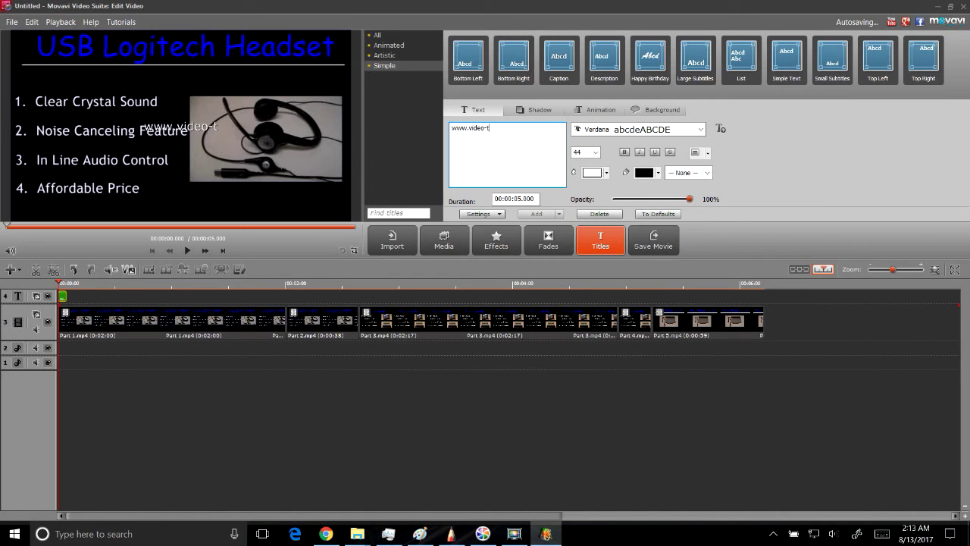
type("utor.net")
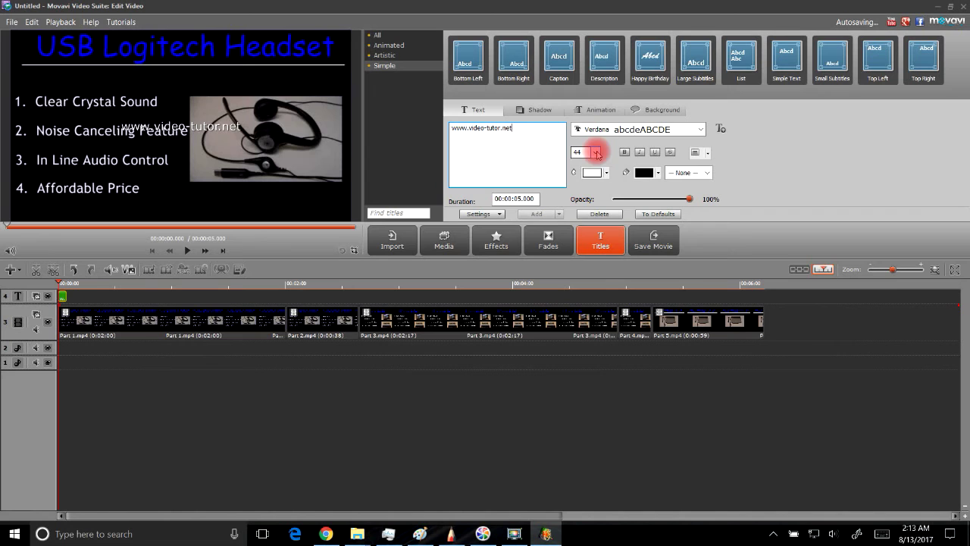
left_click(596, 153)
left_click(578, 276)
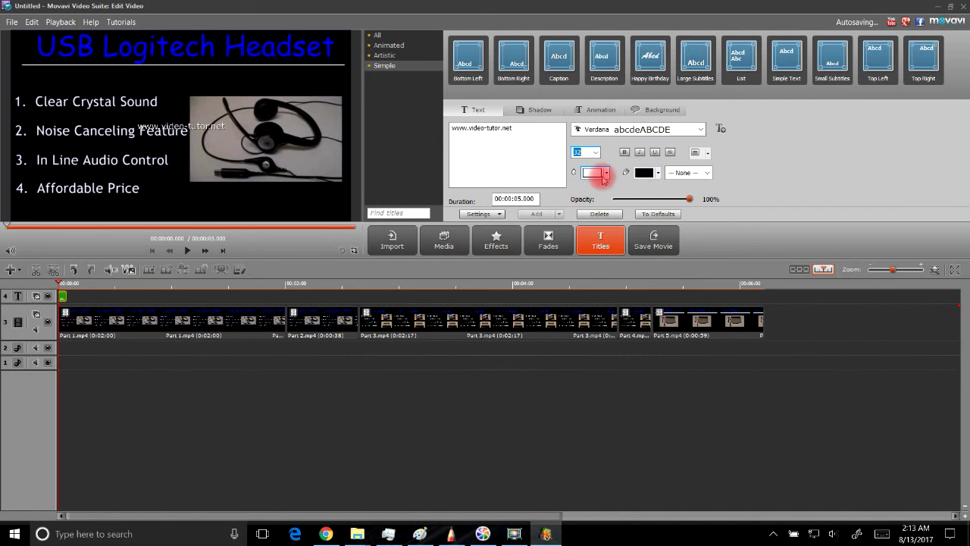
- Color the title text red and move it below the headset picture in the preview
left_click(605, 175)
left_click(606, 175)
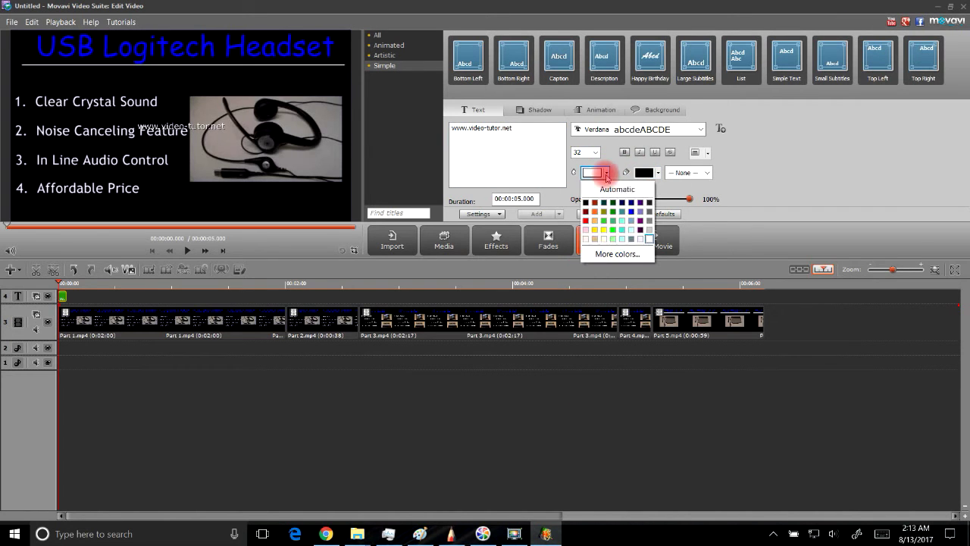
left_click(586, 220)
left_click_drag(205, 125, 302, 210)
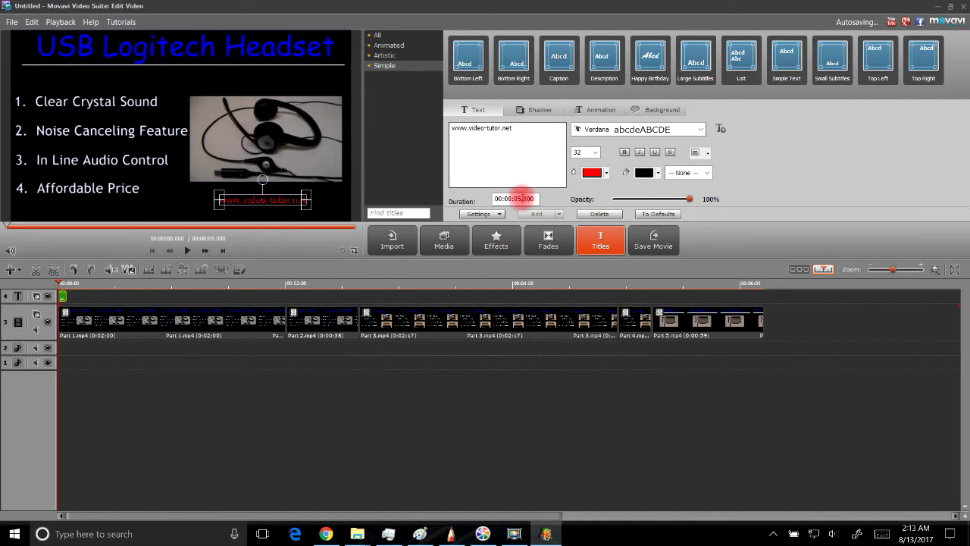
- Set the title's duration to 25 seconds (00:00:25.000)
left_click(513, 198)
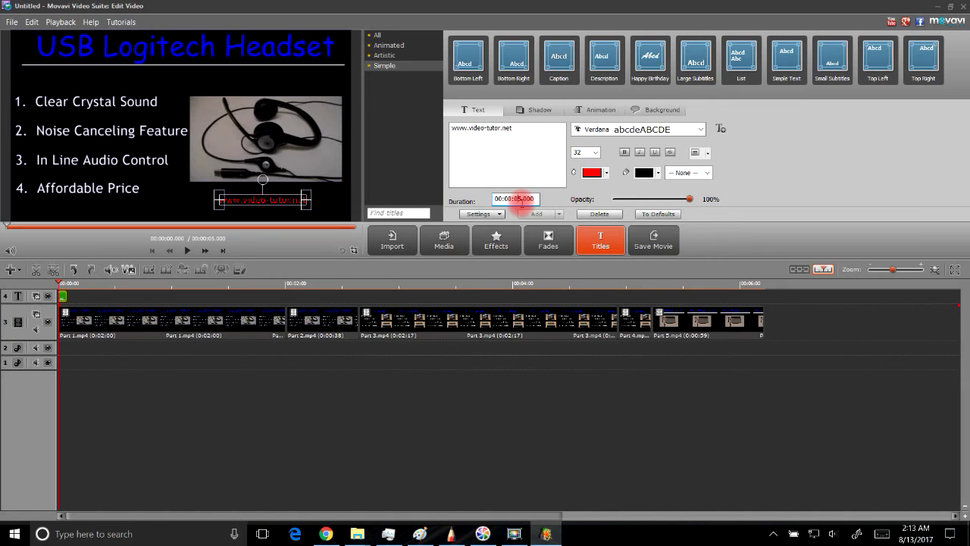
type("3")
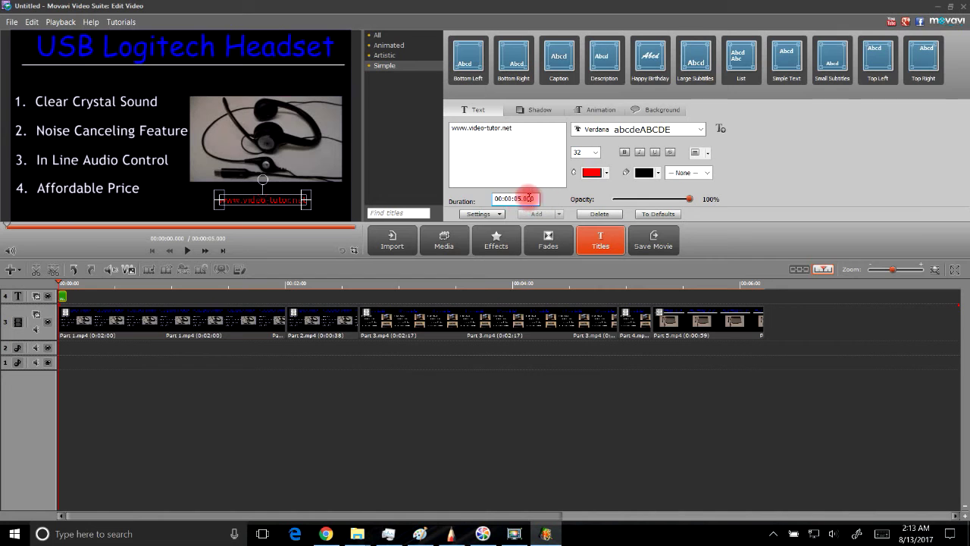
left_click(530, 199)
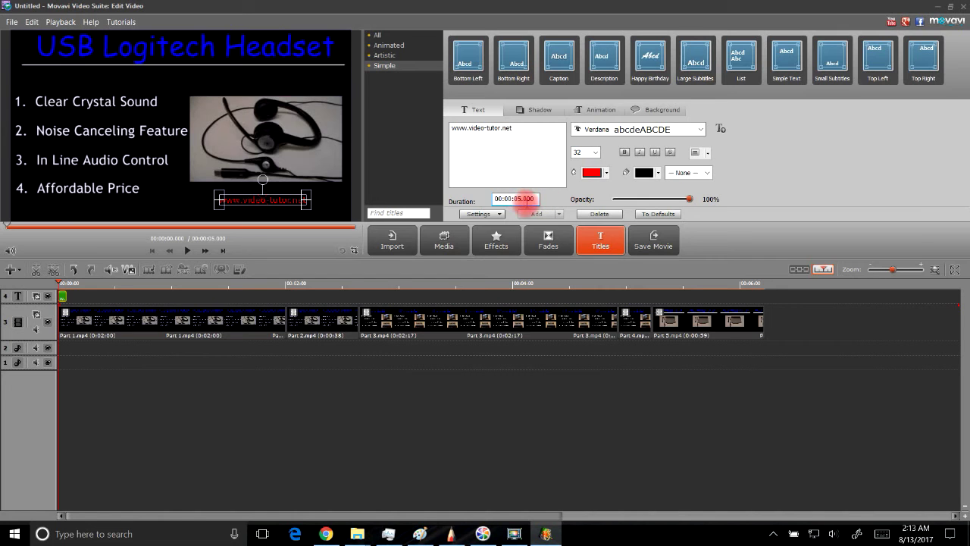
left_click(515, 198)
type("25")
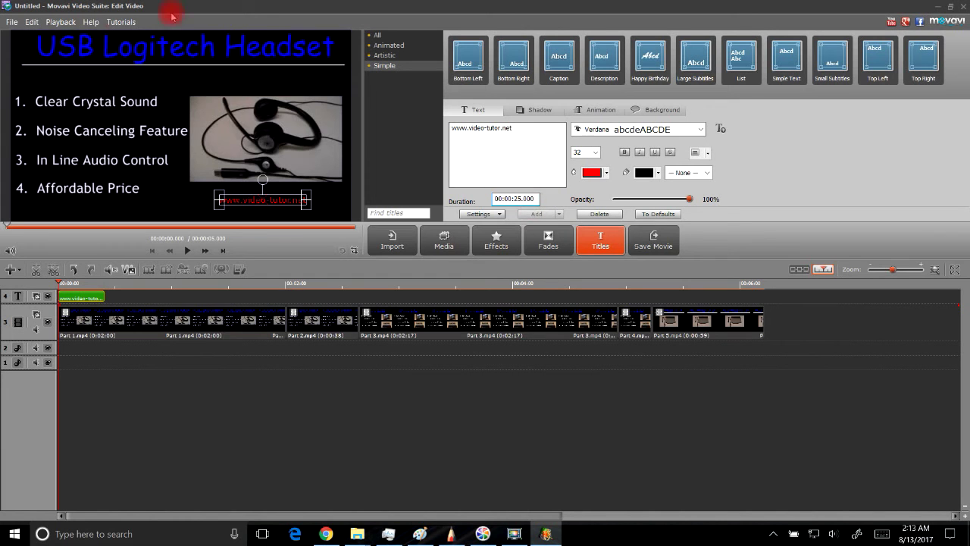
- Preview the movie with the website title in full screen and return to the editor
left_click(61, 22)
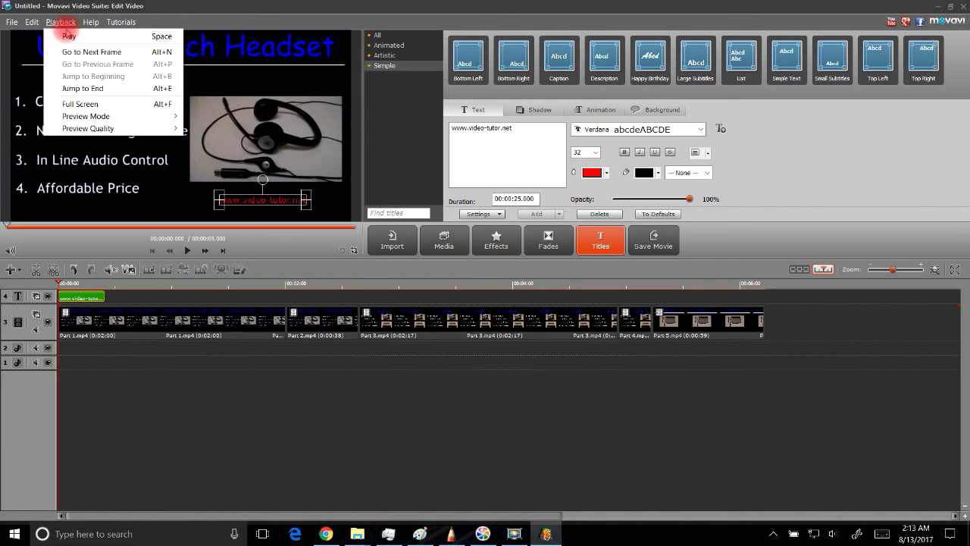
left_click(79, 104)
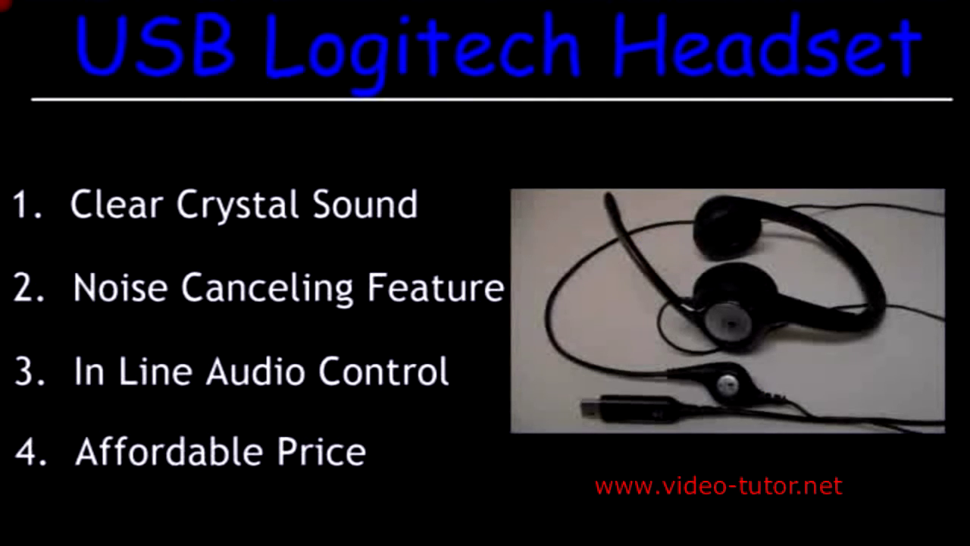
key("Escape")
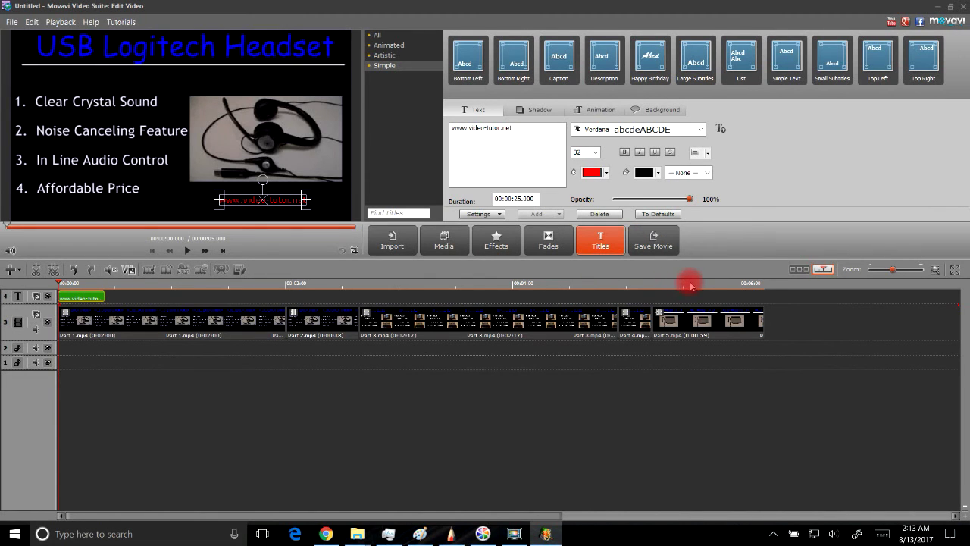
- Set up an export of the project as a video file in HD Video format, then cancel before saving
mouse_move(656, 244)
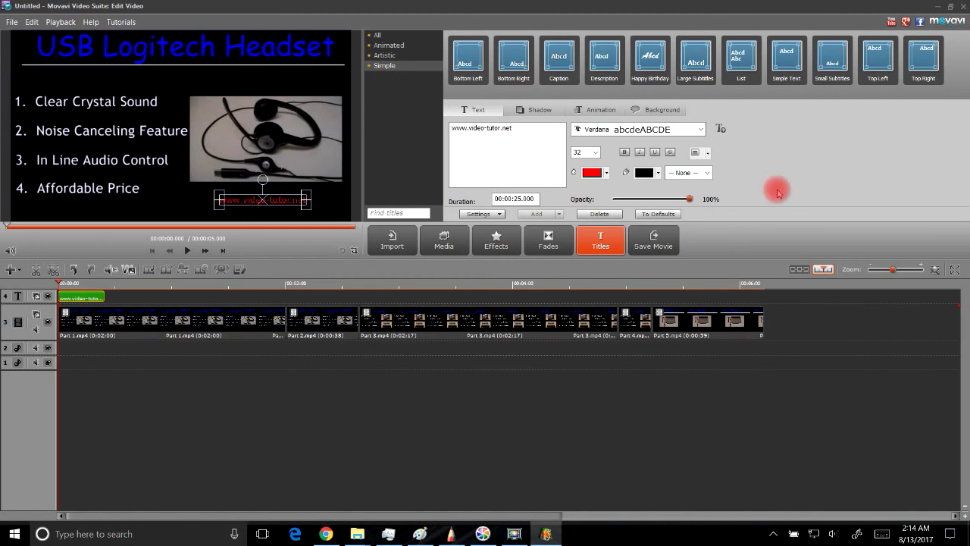
left_click(641, 250)
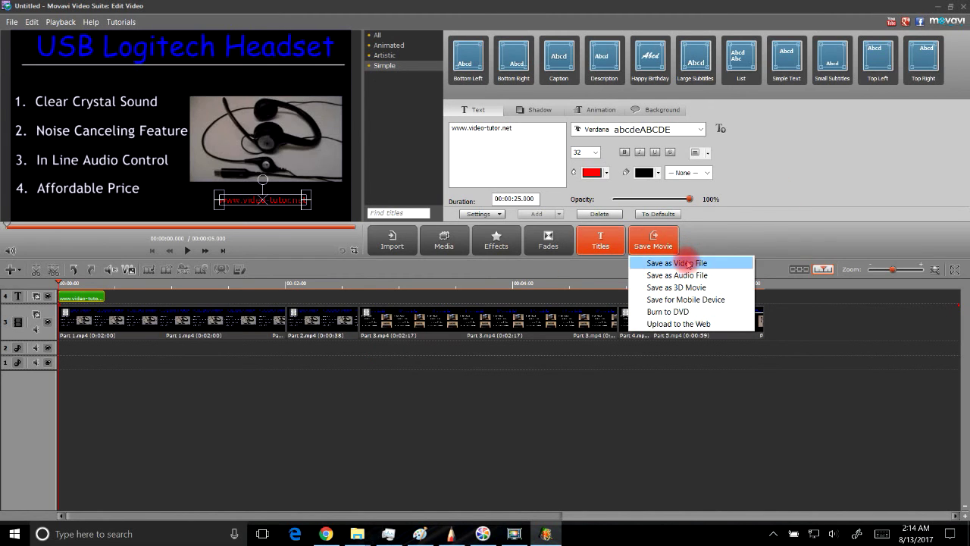
left_click(716, 261)
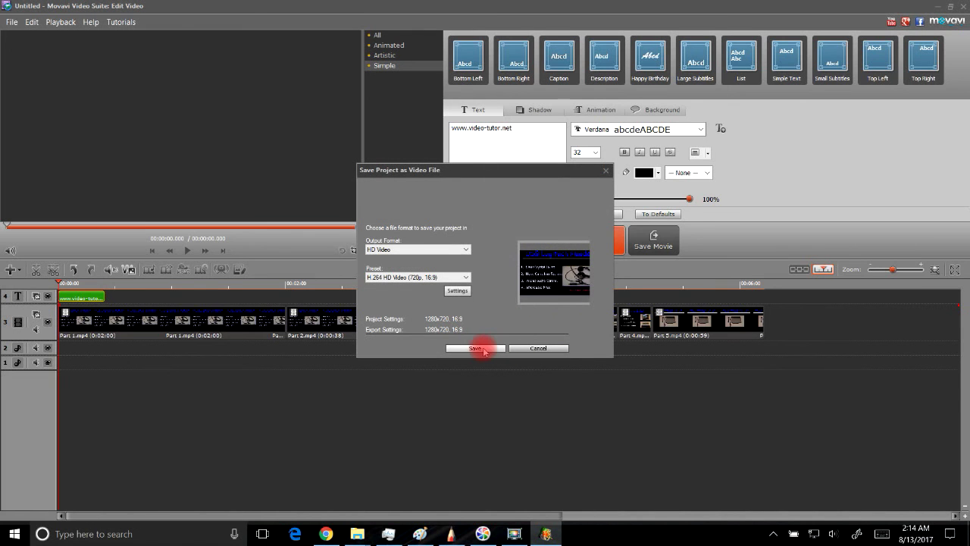
left_click(466, 251)
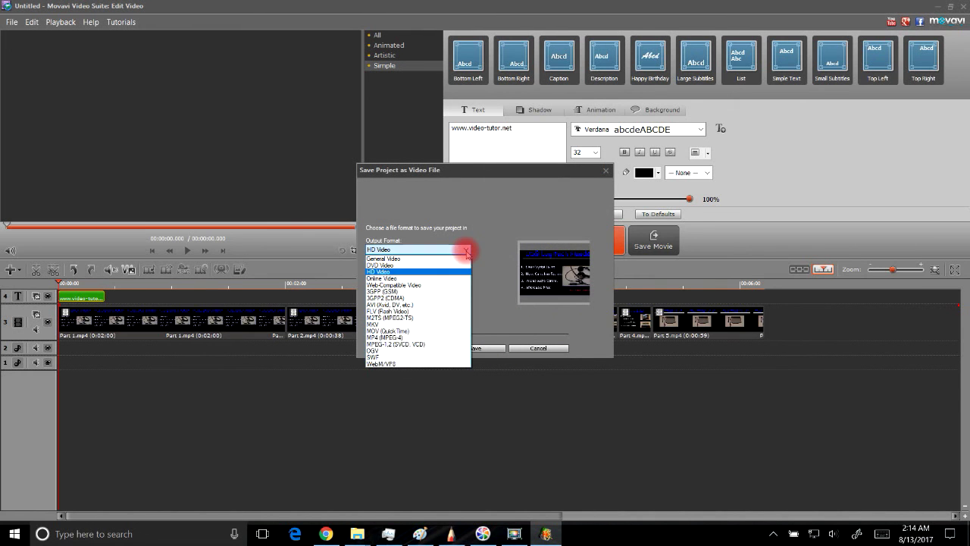
left_click(412, 272)
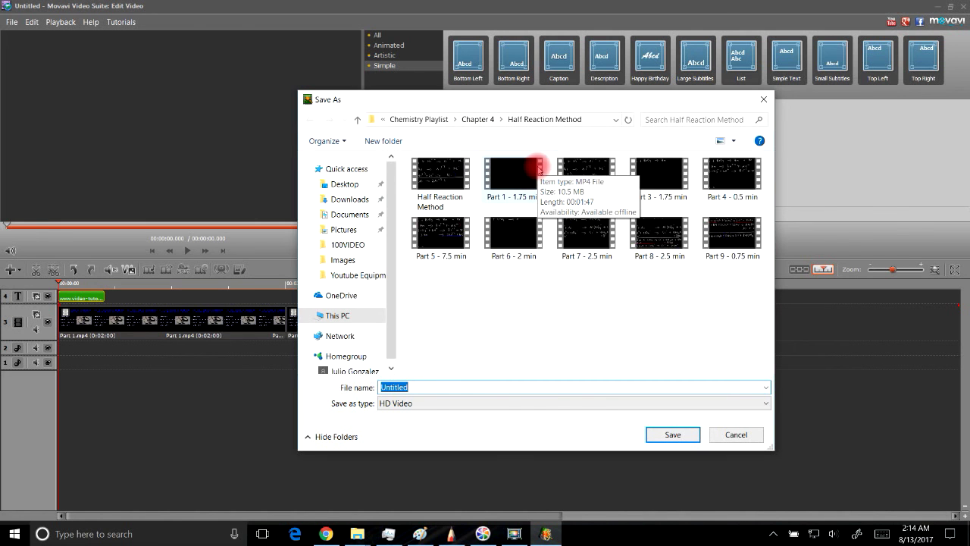
left_click(735, 433)
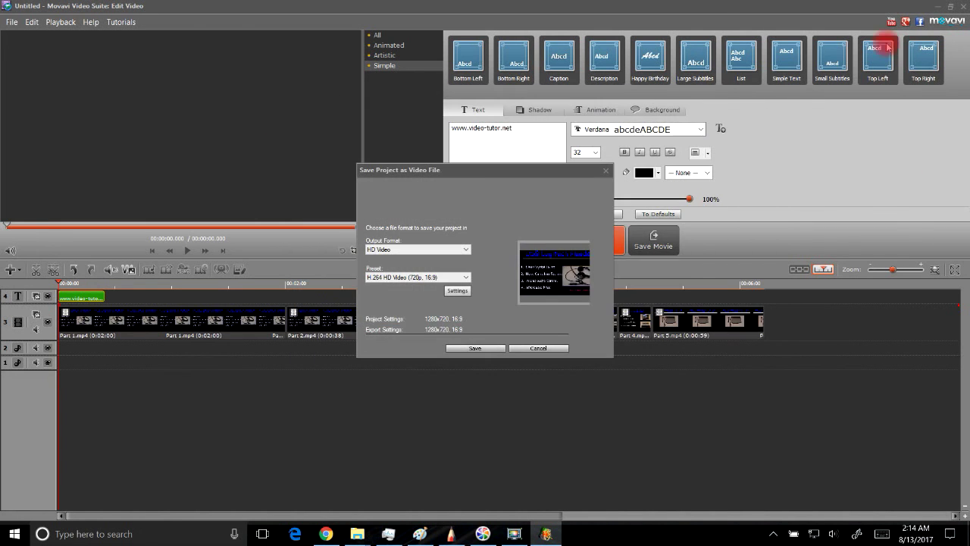
left_click(604, 173)
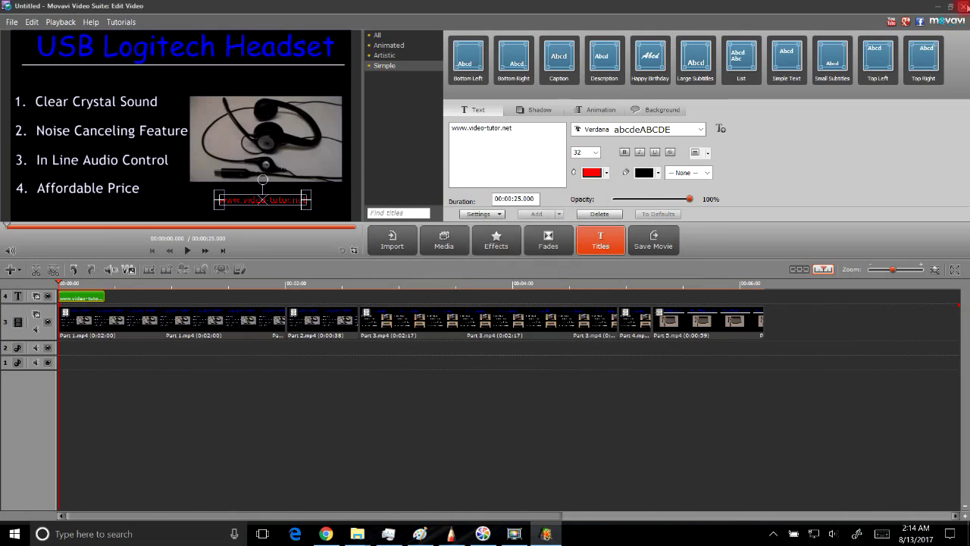
- Close the video editor and return to the desktop
key("alt+F4")
left_click(494, 293)
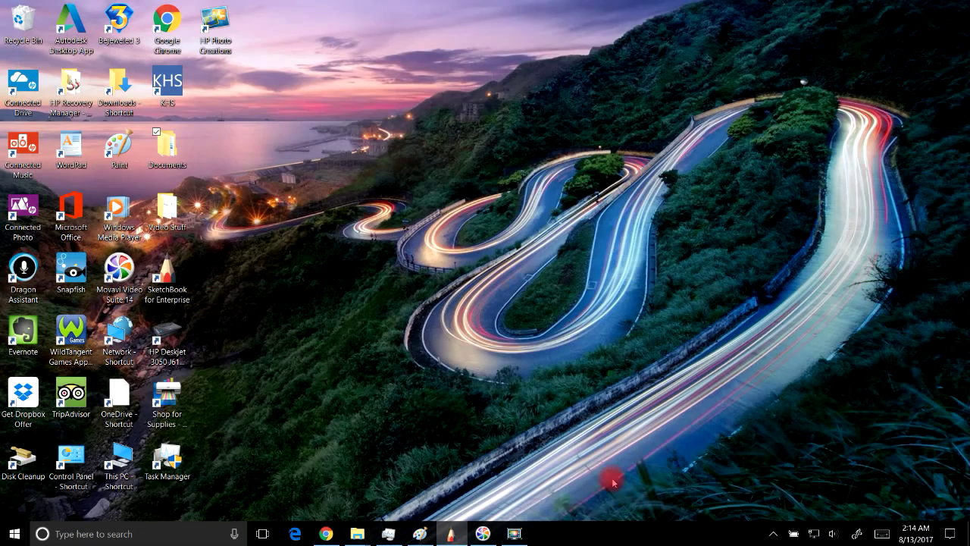
- Bring up the Movavi Video Suite launcher window and close it
left_click(515, 534)
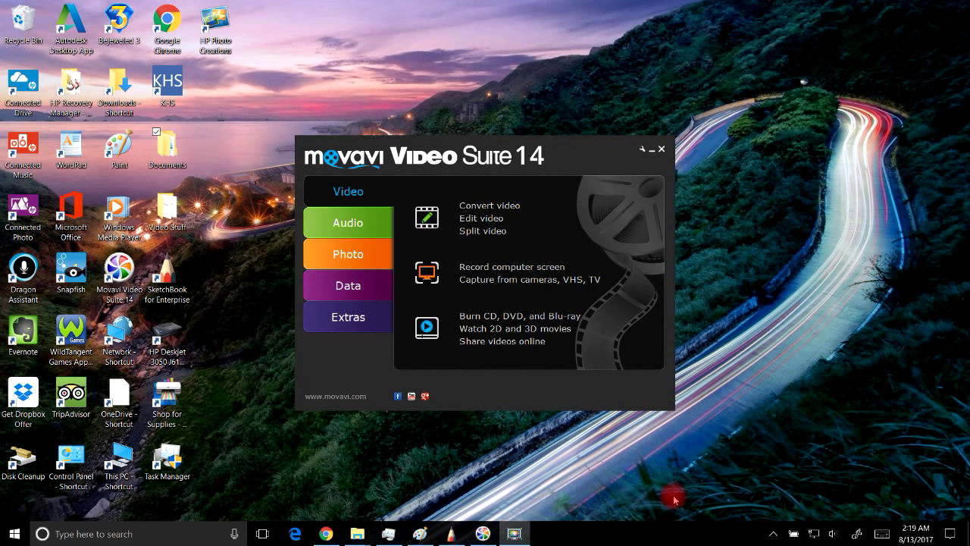
left_click(663, 149)
- Switch to Paint and fill the blank canvas with black
double_click(119, 144)
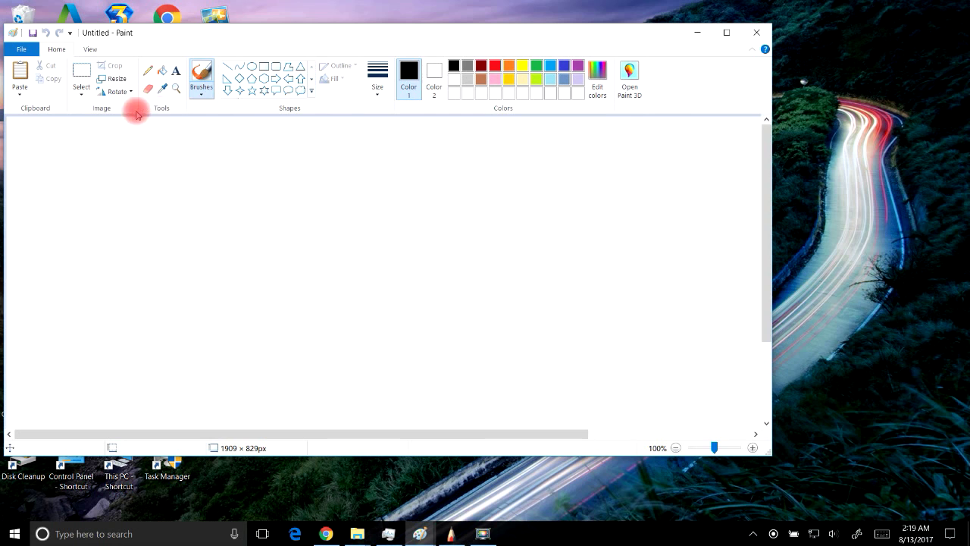
left_click(162, 70)
left_click(213, 182)
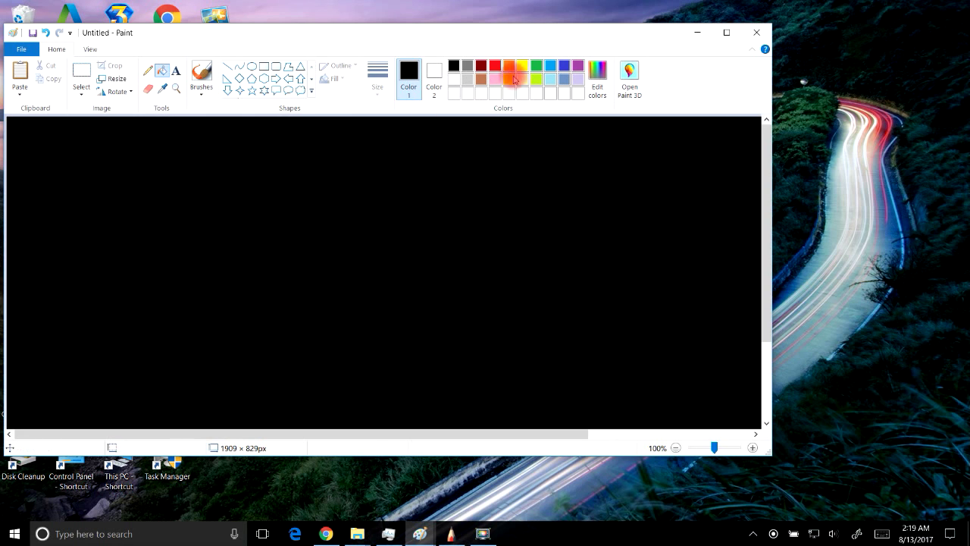
- Set Color 1 to white and Color 2 to black, after briefly trying red for Color 2
left_click(439, 72)
left_click(495, 65)
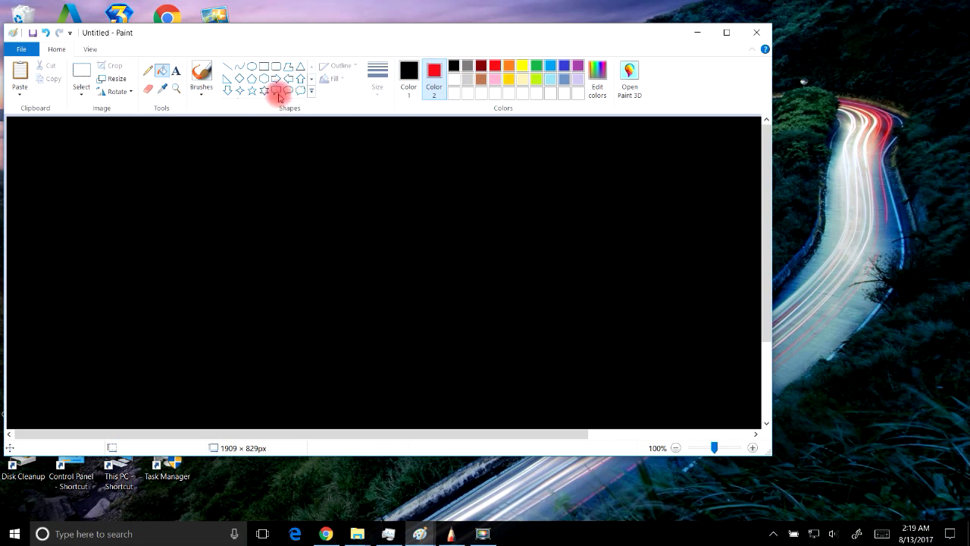
left_click(453, 65)
left_click(409, 86)
left_click(453, 79)
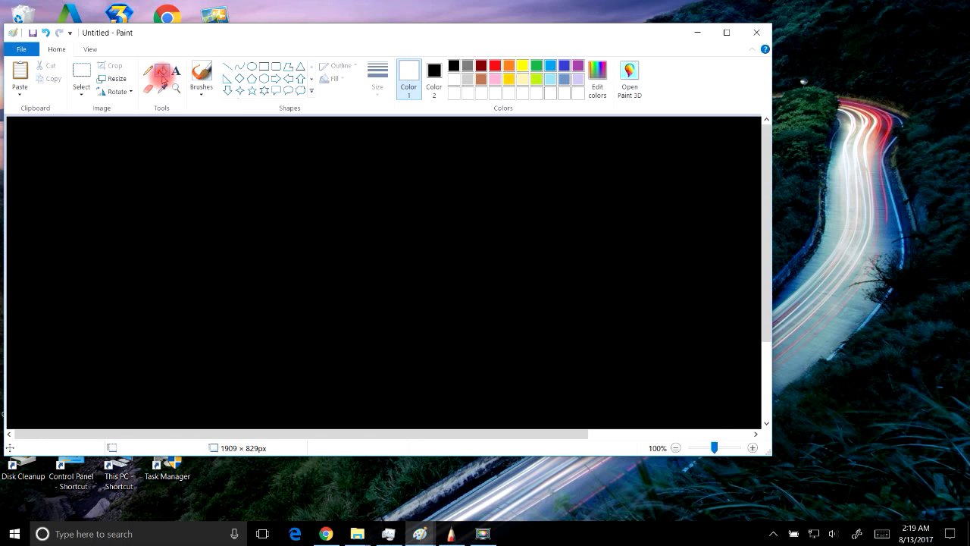
- Handwrite "3 + 5" on the black canvas with the Pencil tool and close Paint without saving
left_click(147, 70)
mouse_move(215, 185)
left_mouse_down()
mouse_move(248, 187)
mouse_move(243, 246)
left_mouse_up()
mouse_move(301, 191)
left_mouse_down()
mouse_move(303, 253)
mouse_move(338, 230)
left_mouse_up()
left_click_drag(437, 178, 436, 264)
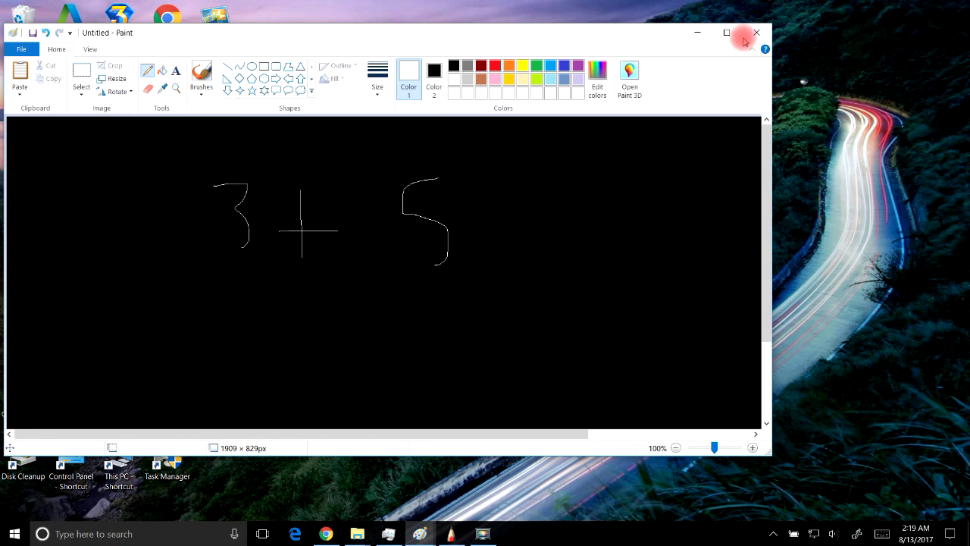
left_click(755, 33)
left_click(409, 249)
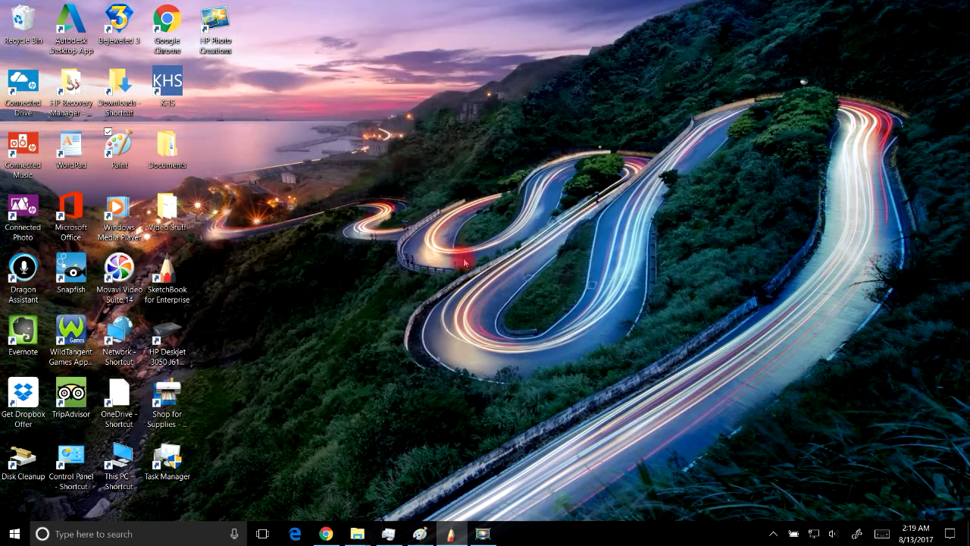
- Switch to Autodesk SketchBook and reopen the recent file Image001.tif, discarding the unsaved changes
double_click(171, 282)
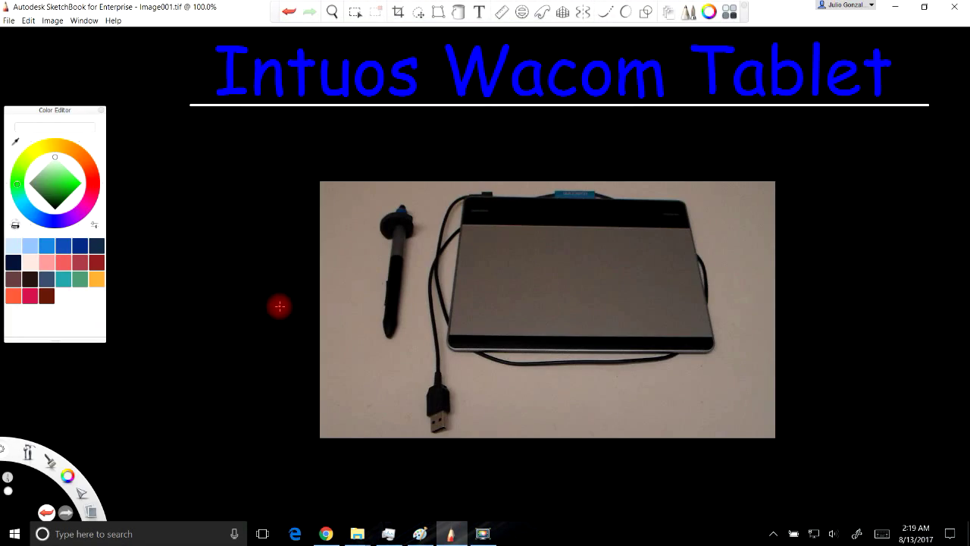
left_click(29, 20)
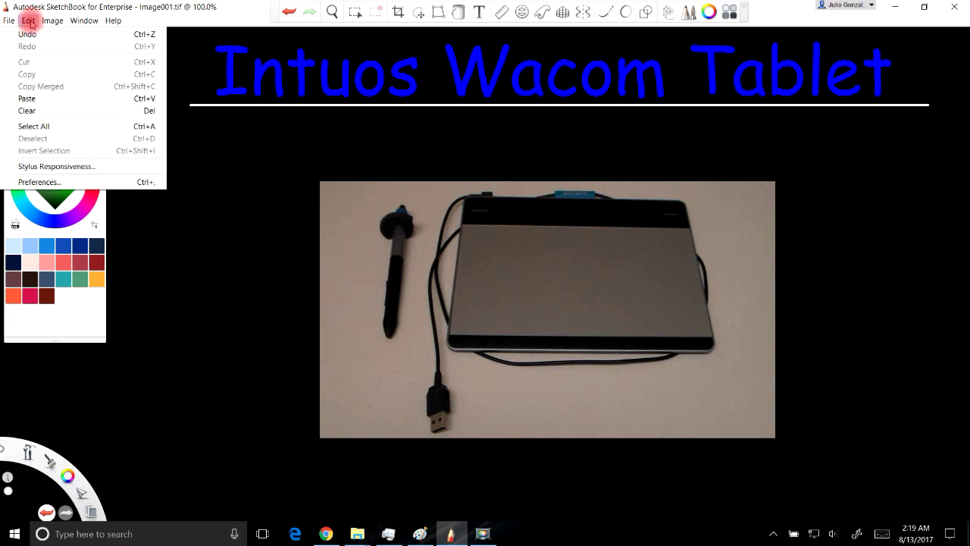
mouse_move(8, 21)
mouse_move(37, 72)
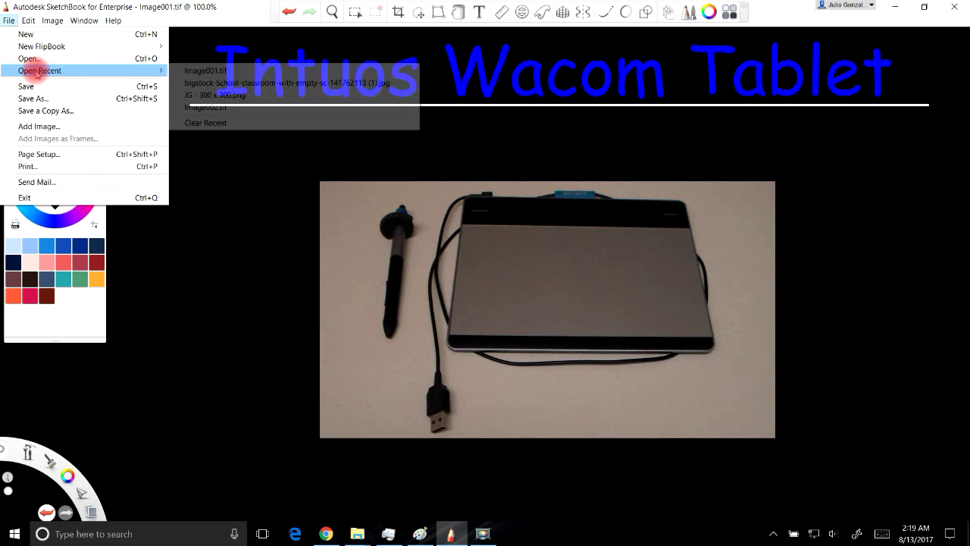
left_click(212, 95)
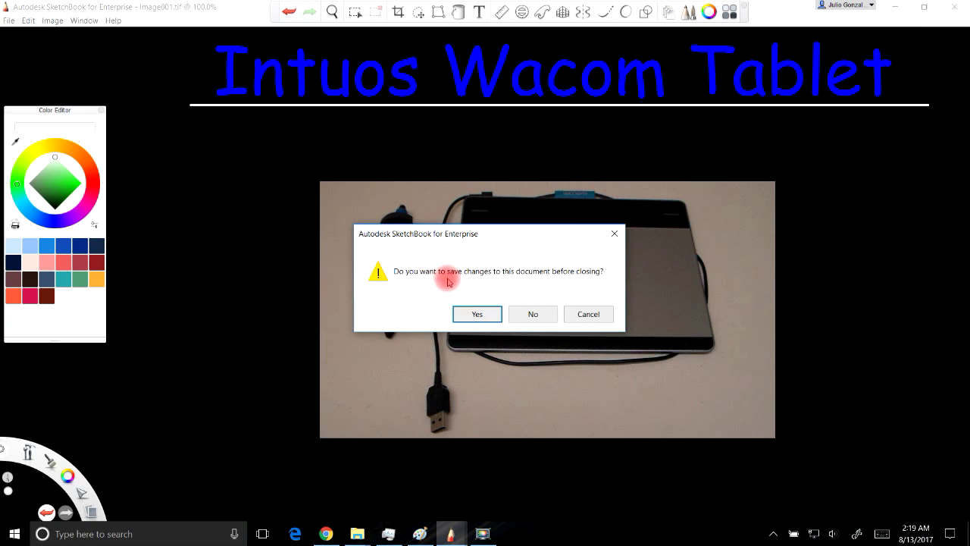
left_click(533, 314)
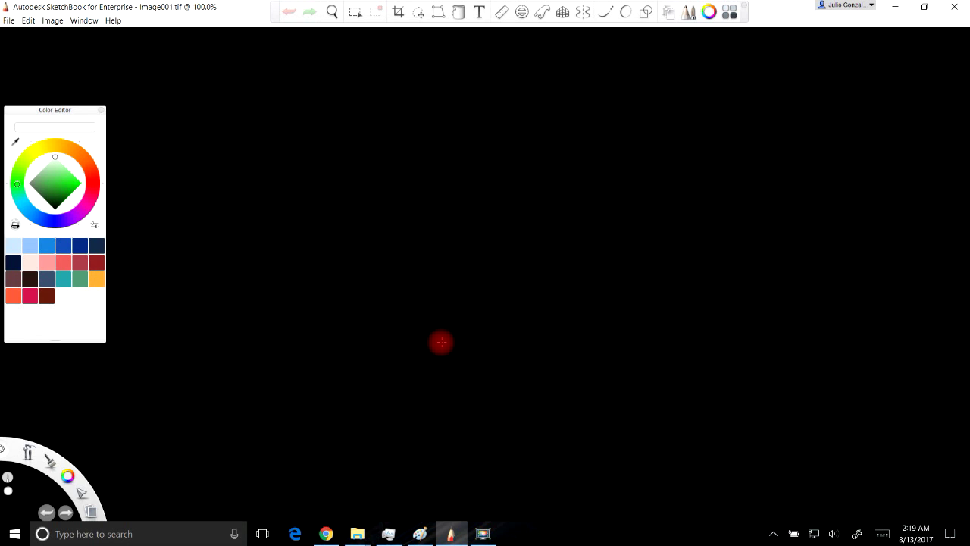
- Handwrite "5+6" in red near the upper middle of the black canvas
mouse_move(67, 476)
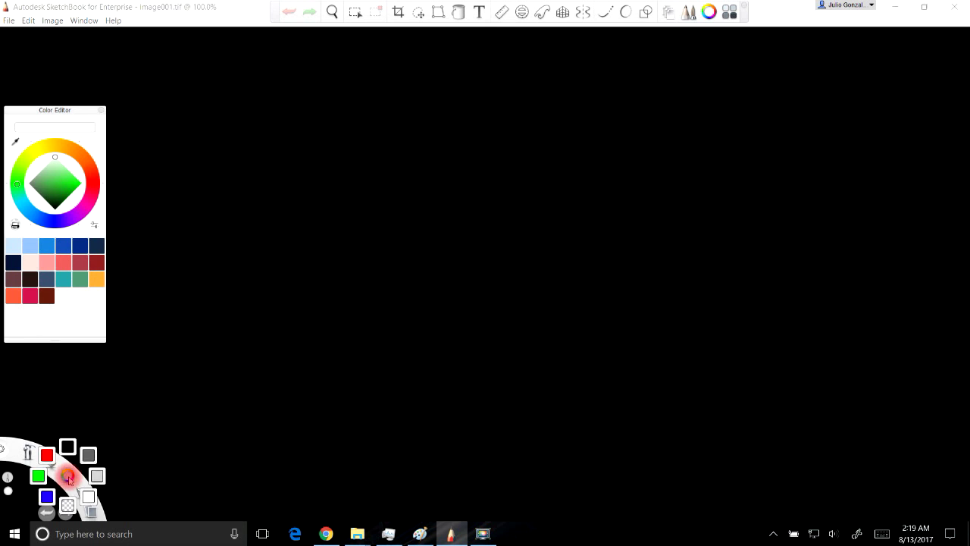
left_click_drag(68, 476, 53, 462)
left_click_drag(309, 174, 305, 227)
mouse_move(310, 173)
left_mouse_down()
mouse_move(361, 166)
mouse_move(416, 196)
mouse_move(465, 195)
left_mouse_up()
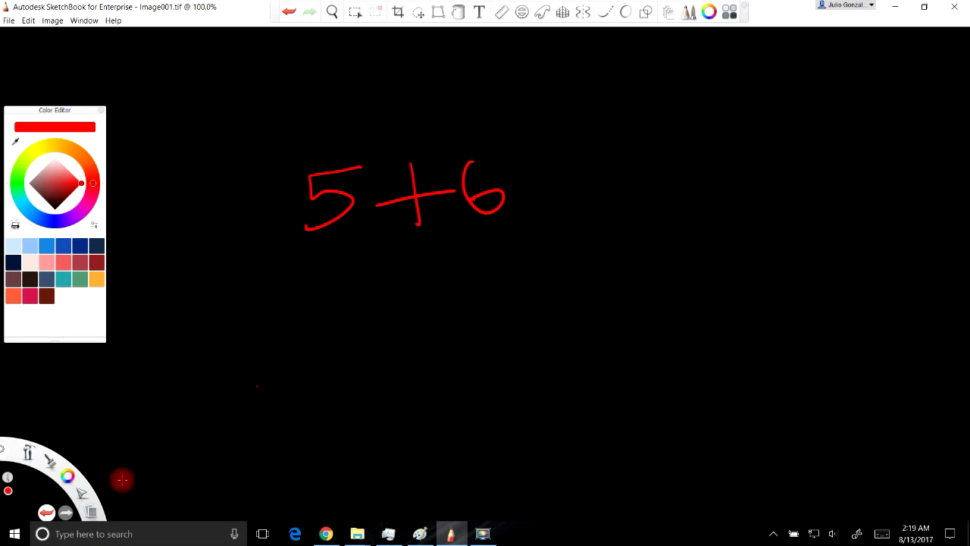
- Handwrite "3 + 8" in white below the red expression
left_click_drag(68, 476, 95, 470)
left_click_drag(327, 277, 328, 328)
mouse_move(398, 264)
left_mouse_down()
mouse_move(401, 291)
mouse_move(417, 288)
left_mouse_up()
left_click_drag(481, 268, 485, 265)
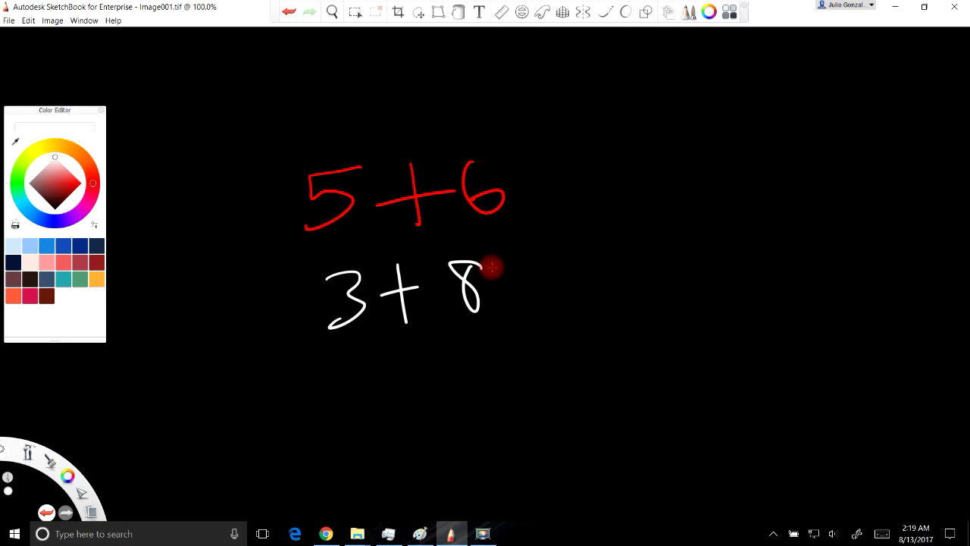
- Draw a white oval and, above it, a three-dimensional rectangular box with dashed hidden edges beside the handwritten expressions
left_click_drag(584, 316, 582, 319)
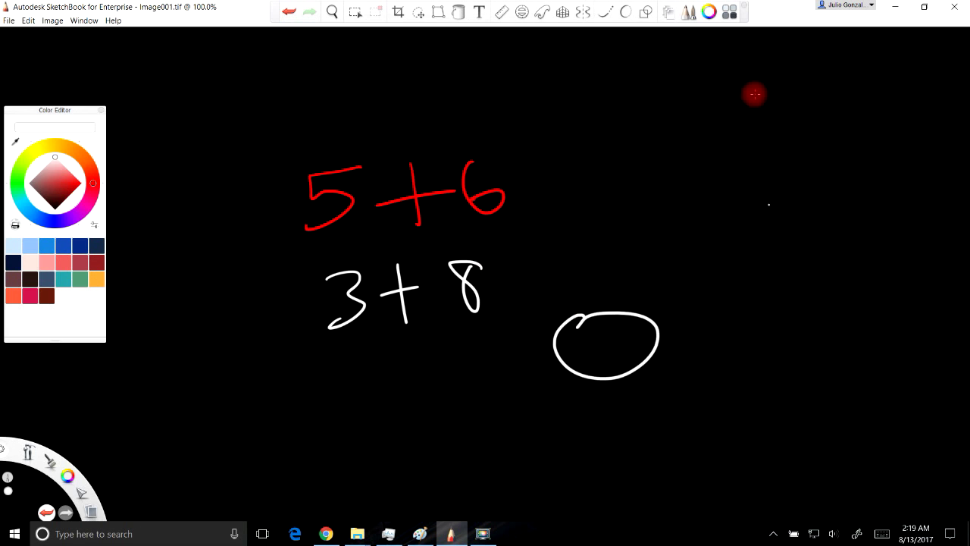
mouse_move(613, 199)
left_mouse_down()
mouse_move(734, 121)
mouse_move(795, 163)
mouse_move(614, 209)
mouse_move(689, 235)
mouse_move(792, 162)
left_mouse_up()
left_click_drag(694, 235, 698, 296)
left_click_drag(792, 163, 795, 225)
mouse_move(608, 207)
left_mouse_down()
mouse_move(610, 257)
mouse_move(695, 294)
mouse_move(792, 220)
left_mouse_up()
mouse_move(732, 142)
left_mouse_down()
mouse_move(729, 181)
mouse_move(762, 206)
left_mouse_up()
left_click(749, 199)
left_click_drag(772, 210, 781, 220)
left_click_drag(630, 264, 700, 215)
left_click(685, 224)
left_click_drag(707, 210, 717, 202)
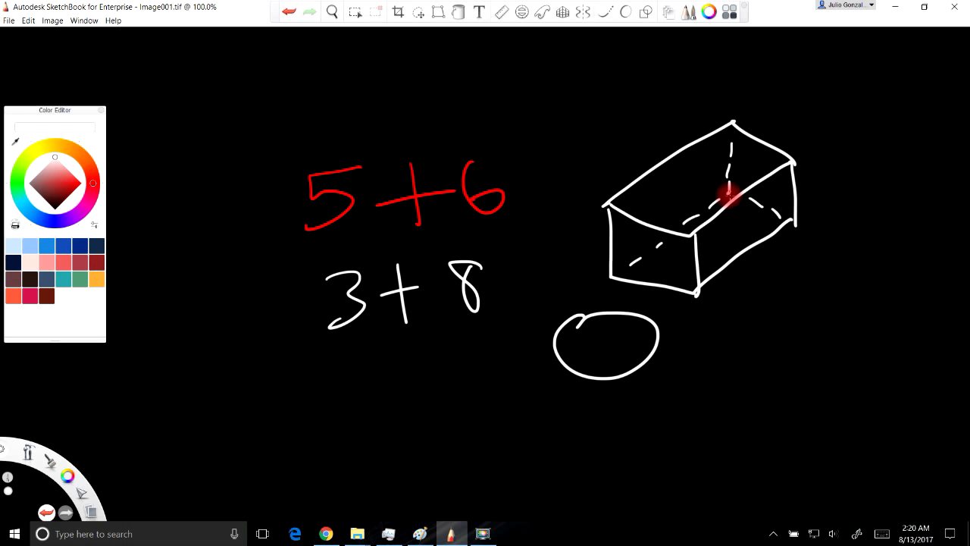